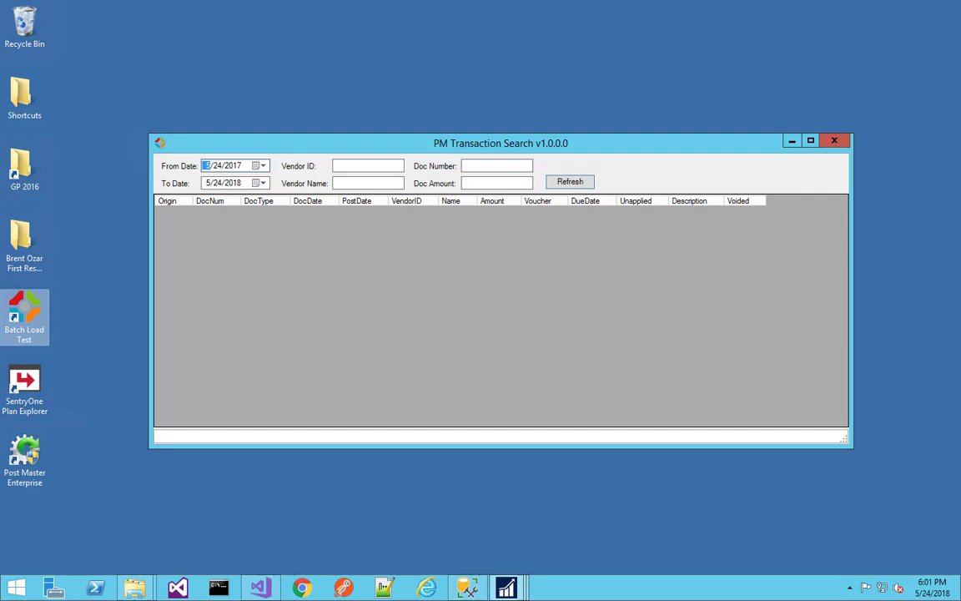
Bring up the Payables Transaction Inquiry - Document window, review its document sorting options, and minimize the window
mouse_move(506, 589)
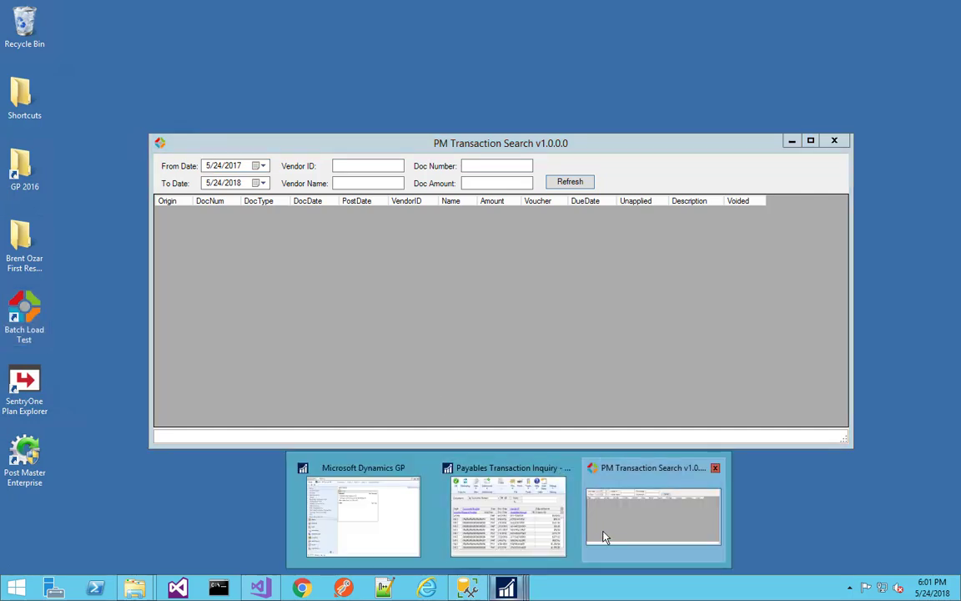
click(512, 524)
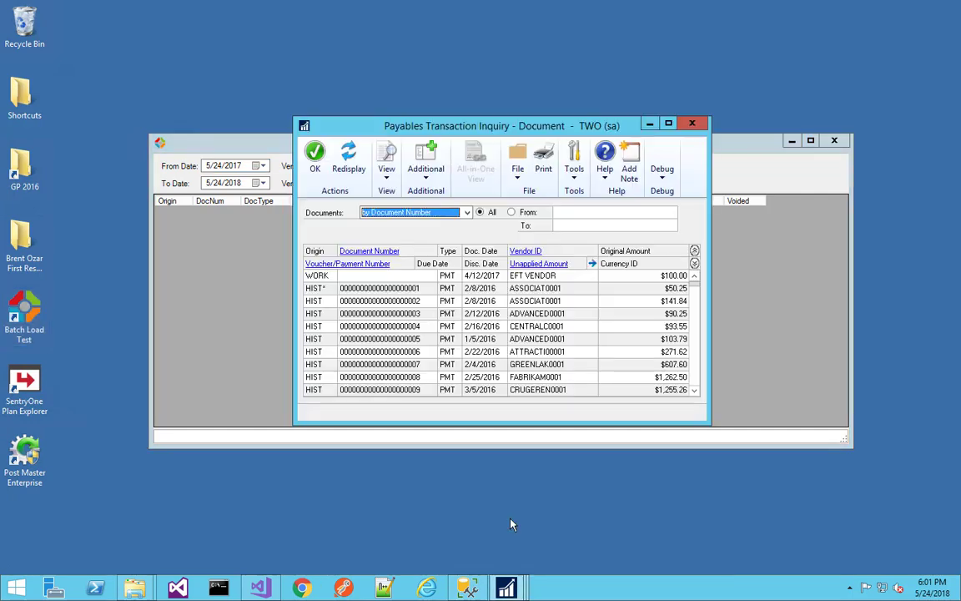
click(457, 215)
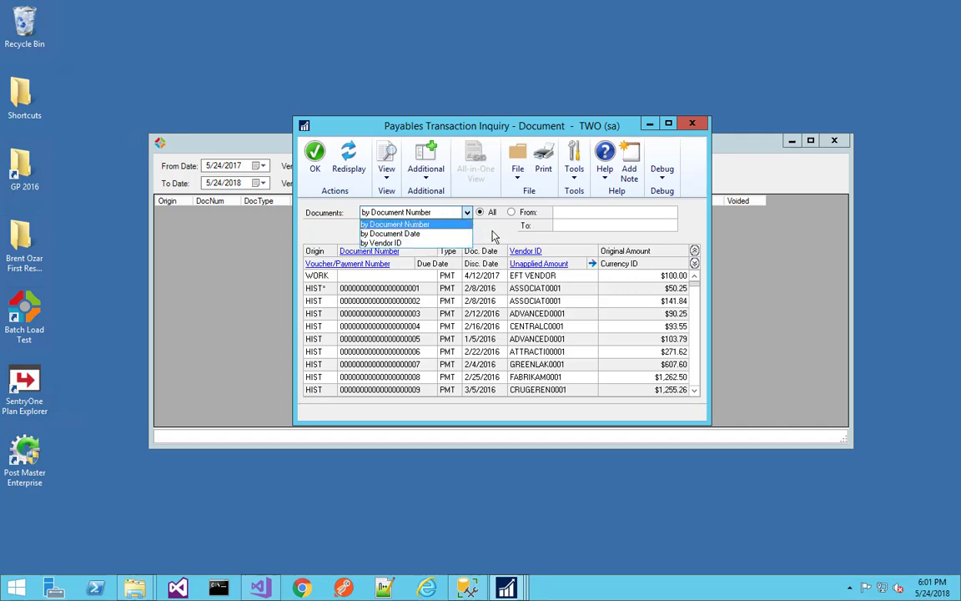
click(448, 214)
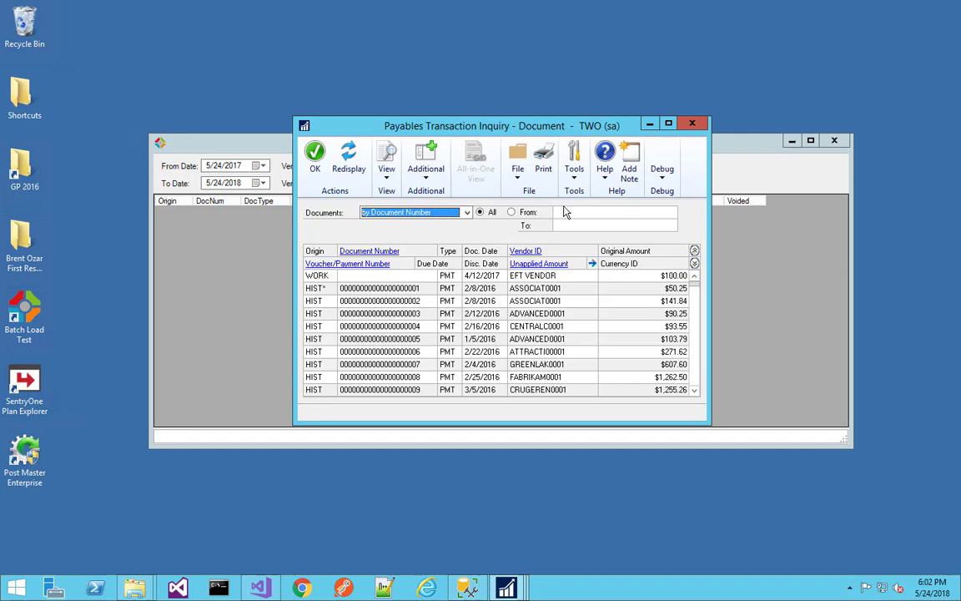
click(650, 125)
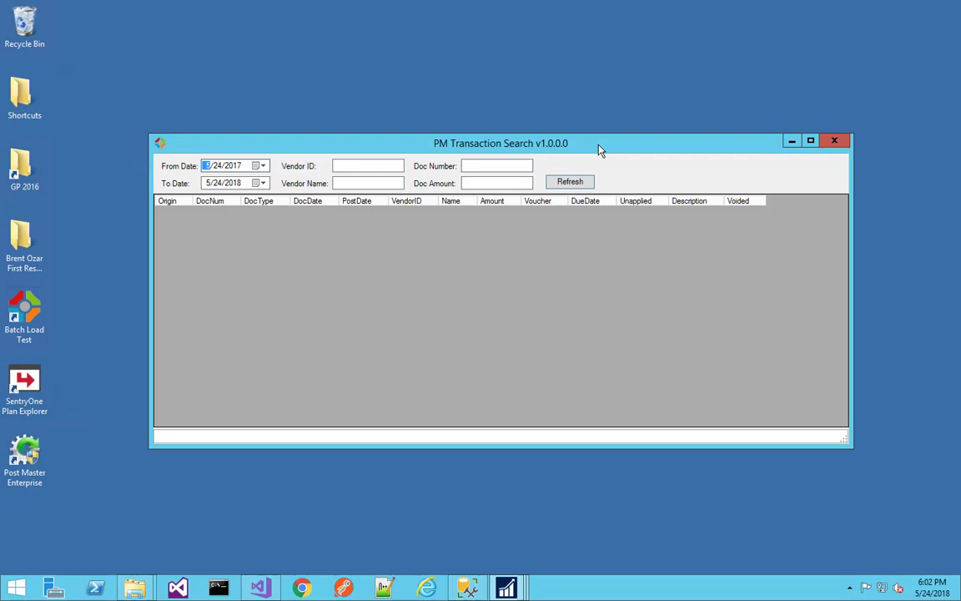
Set the From Date to 1/24/2017 in PM Transaction Search, load the matching transactions, and look through the list
key(Tab)
key(Return)
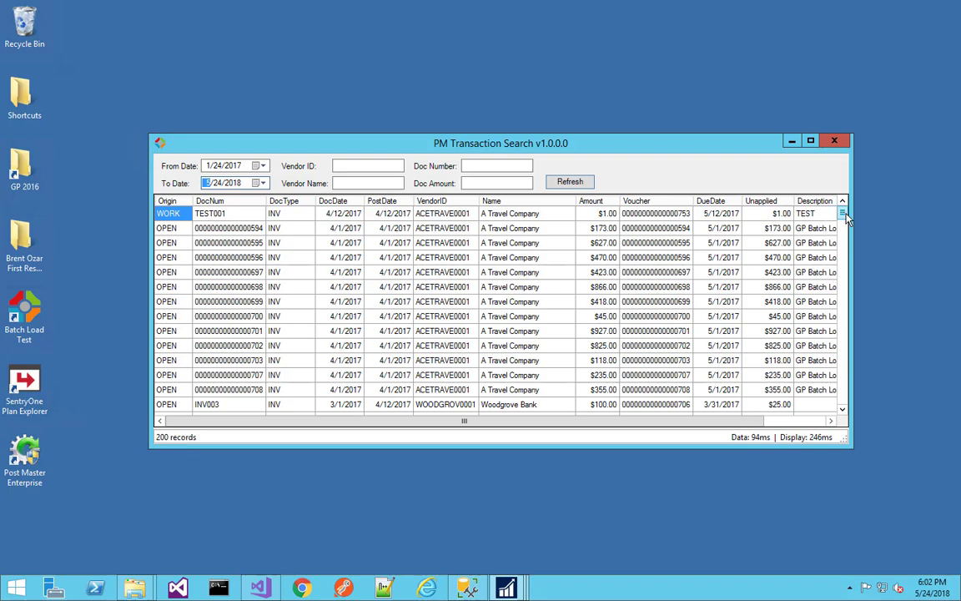
scroll(844, 289, down, 10)
drag(843, 242, 846, 215)
Filter the transactions by vendor ID "adv", then clear the vendor ID filter
click(351, 165)
text(adv)
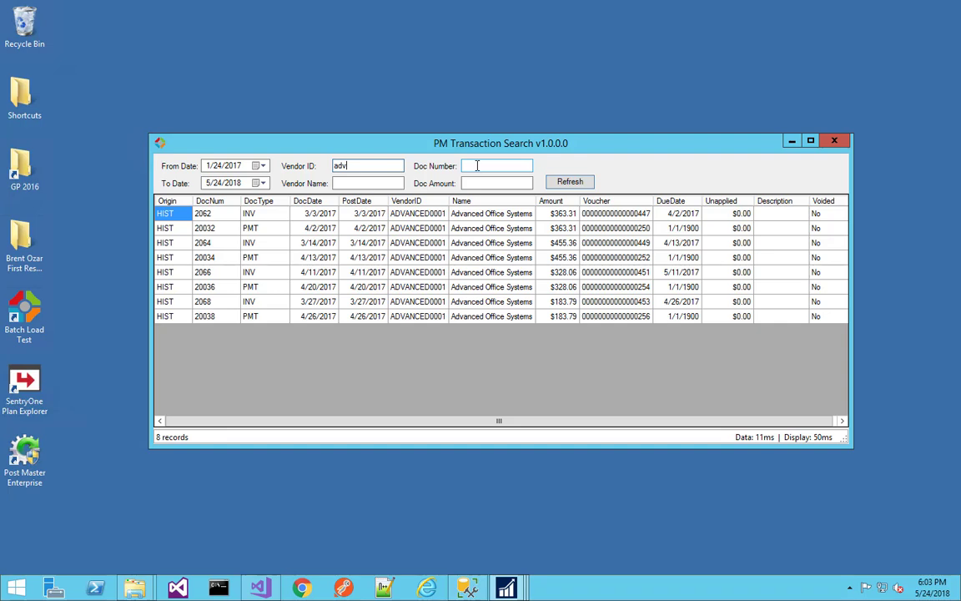
drag(365, 165, 286, 167)
key(BackSpace)
key(Tab)
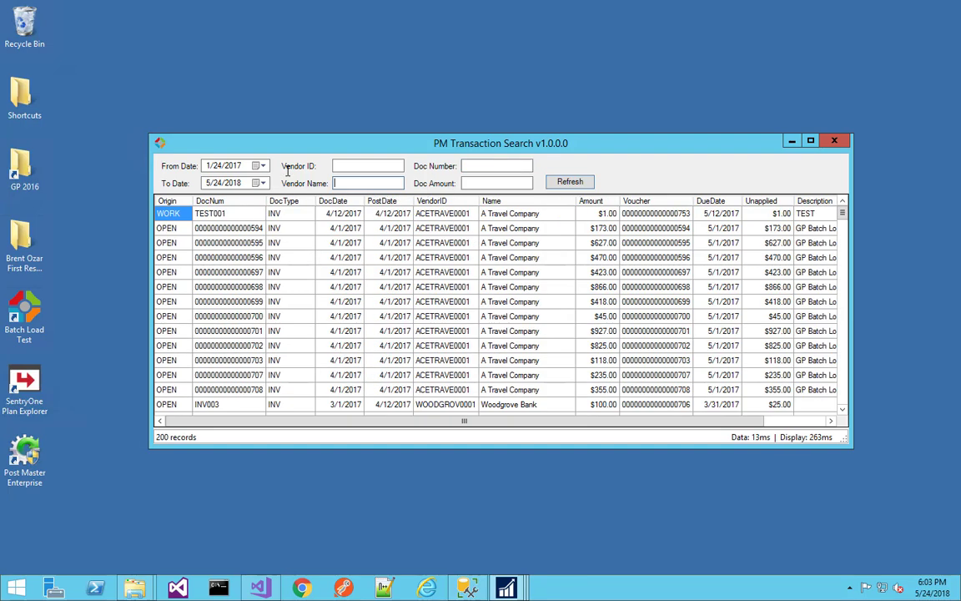
Search the transactions by vendor name "wire" and then "cl", and clear the vendor name filter
text(wire)
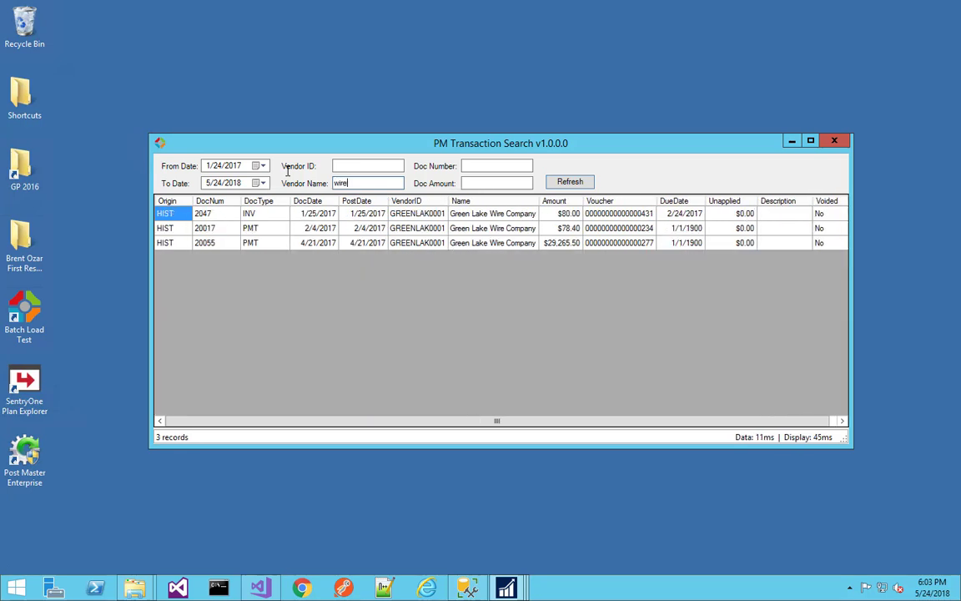
key(shift+Home)
text(cl)
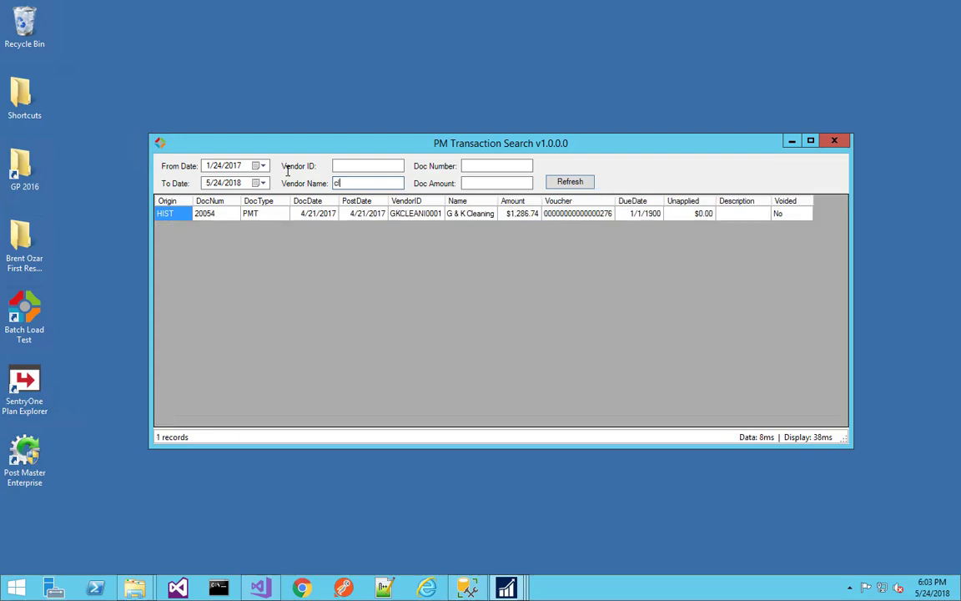
key(BackSpace)
key(BackSpace)
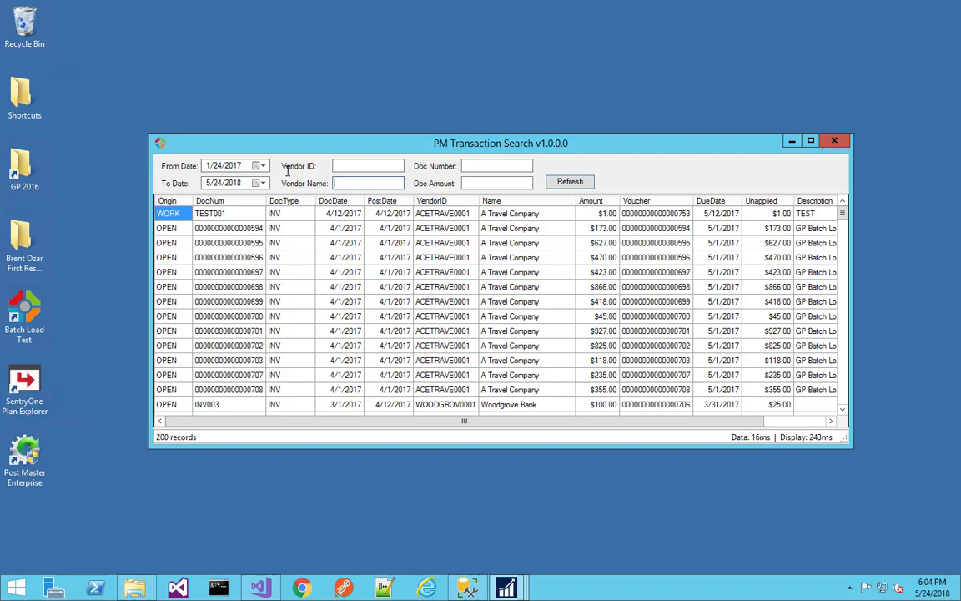
Search the transactions by vendor name "wood" and then "gr", and clear the vendor name filter
text(wood)
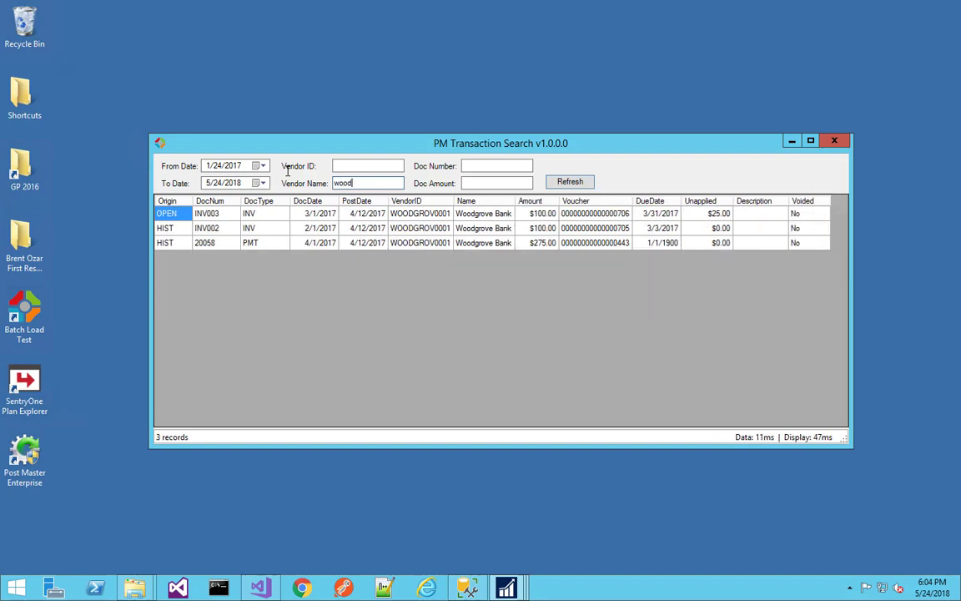
key(shift+Home)
text(gro)
key(BackSpace)
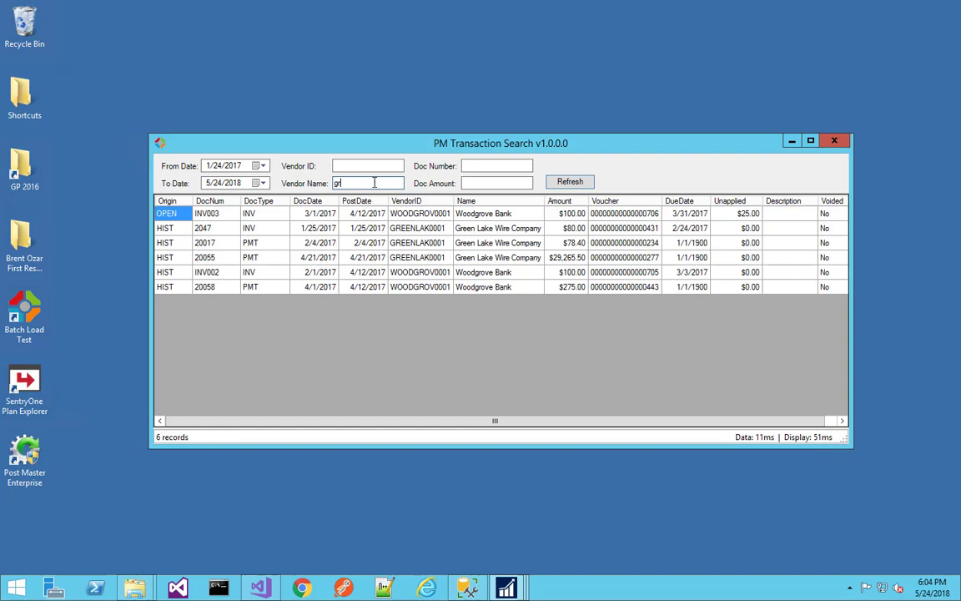
key(BackSpace)
key(BackSpace)
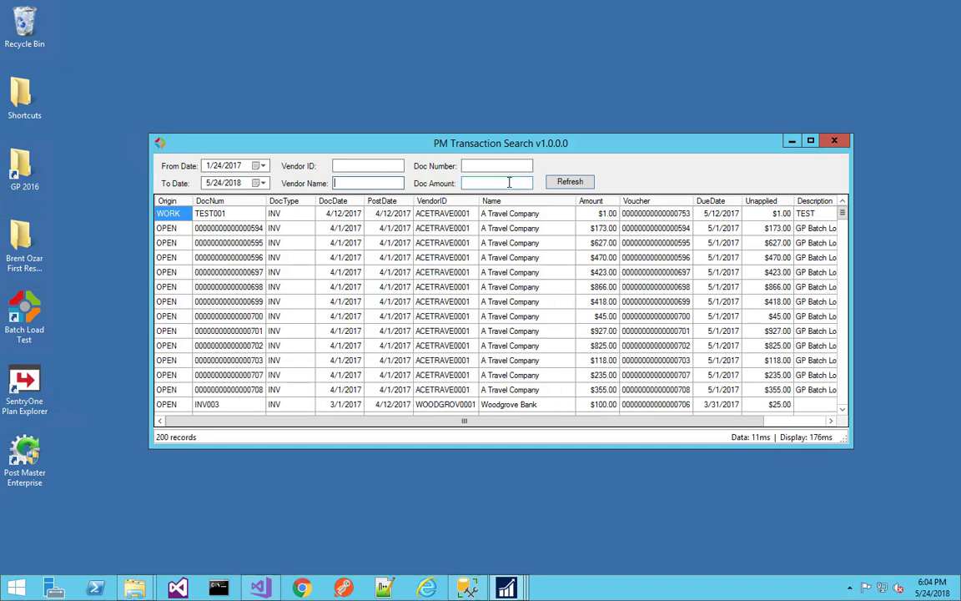
Search for transactions with a document amount of 825, then clear the amount and reload the full list
click(509, 182)
text(825)
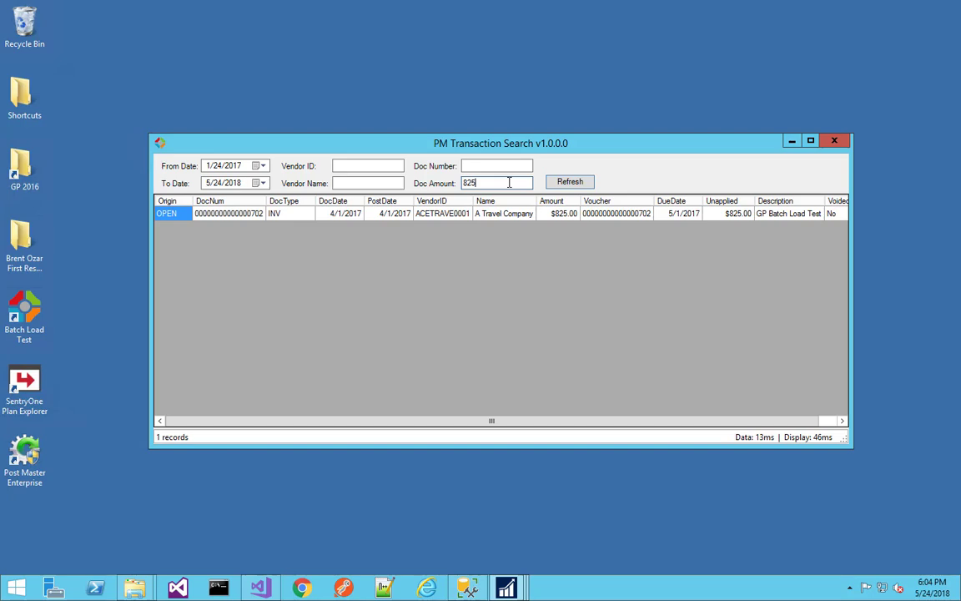
key(BackSpace)
key(BackSpace)
key(BackSpace)
key(Return)
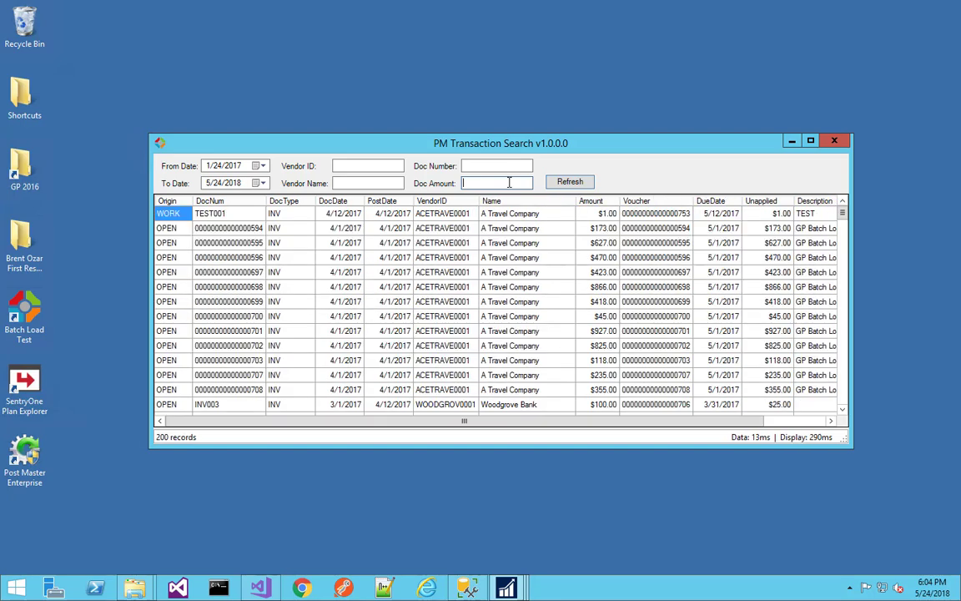
Search for transactions with a document amount of 45, then clear the amount and reload the full list
text(45)
key(Return)
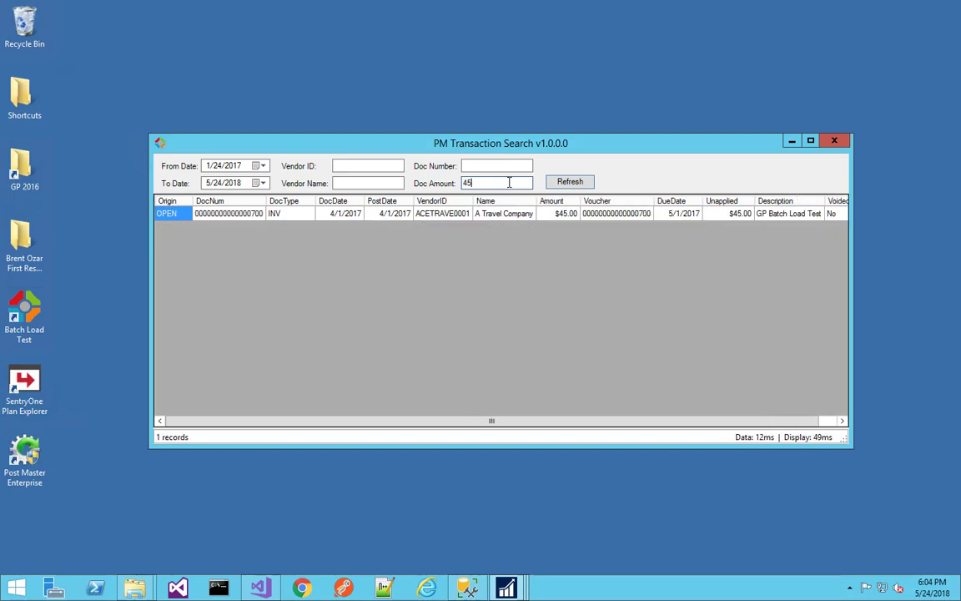
key(BackSpace)
key(BackSpace)
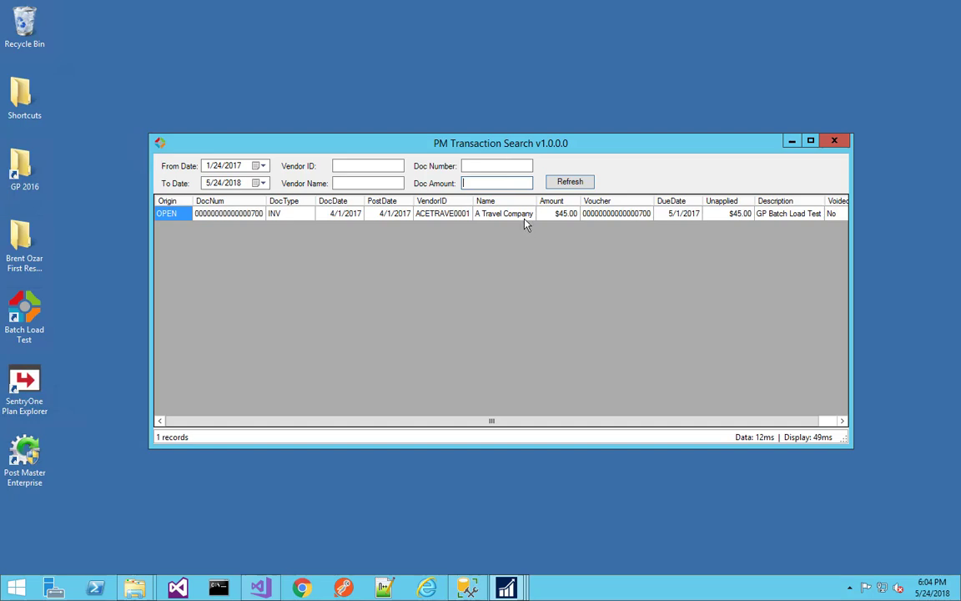
key(Return)
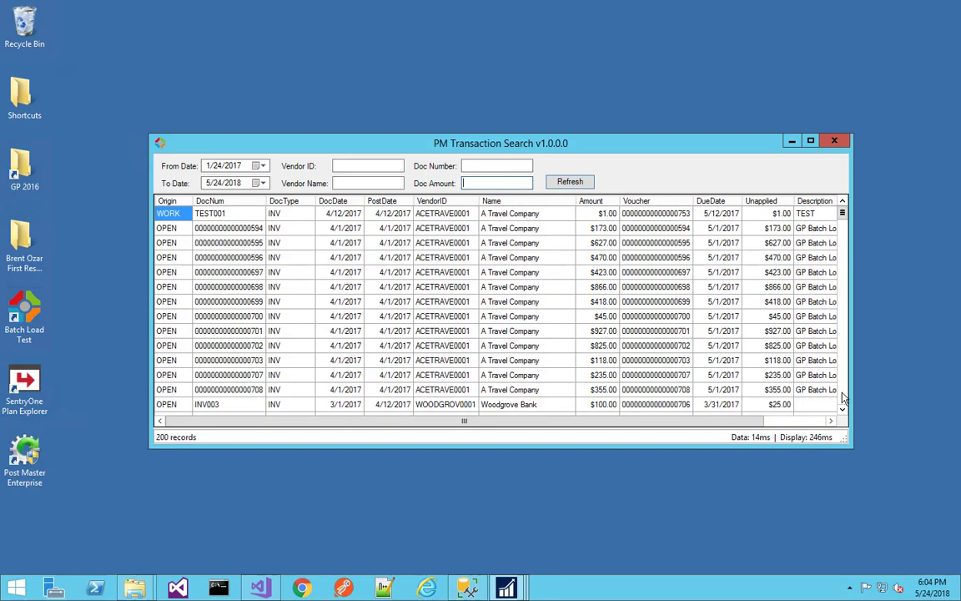
Sort the full transaction list by document number and filter it by vendor name "adv"
scroll(842, 399, down, 10)
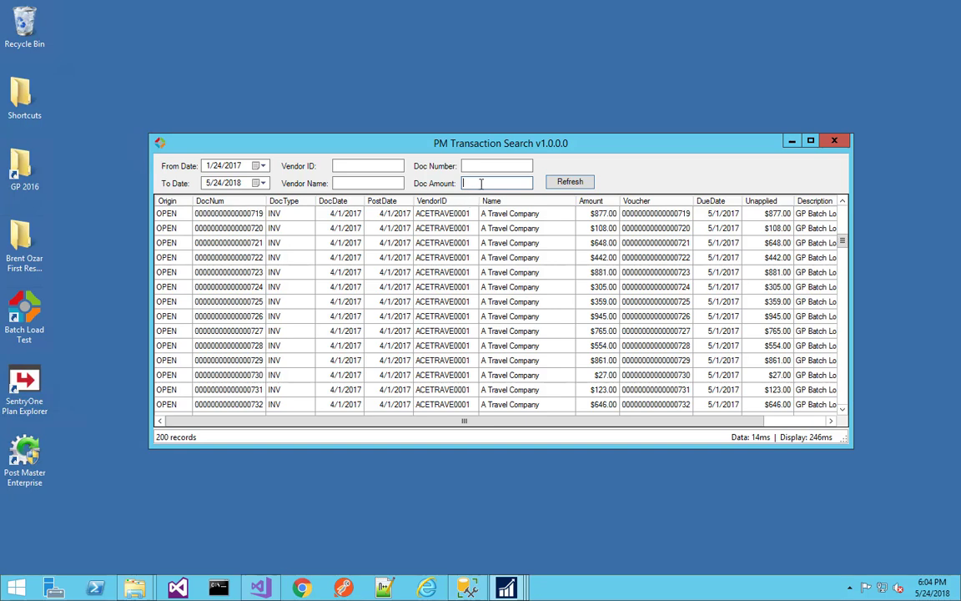
click(242, 202)
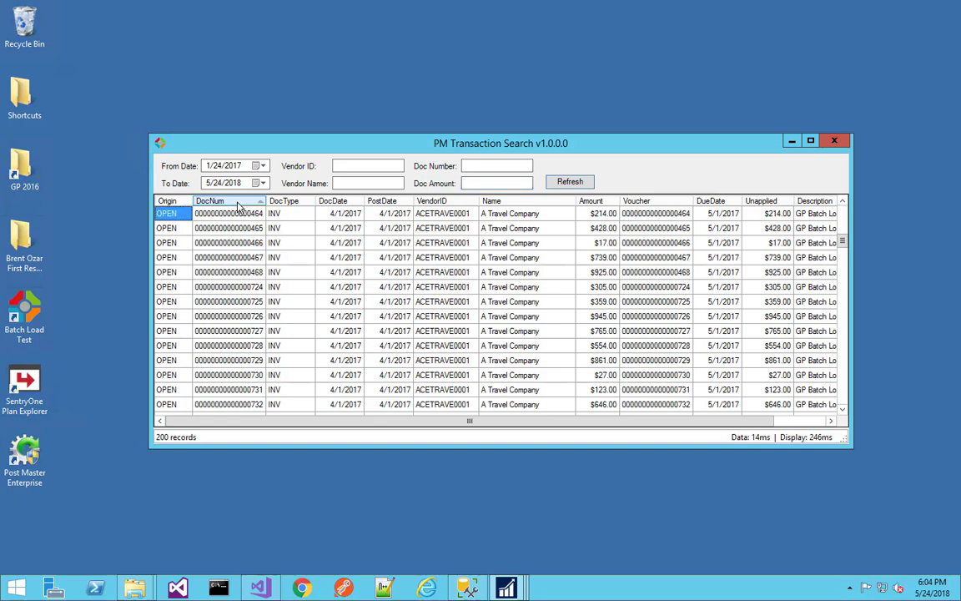
click(374, 184)
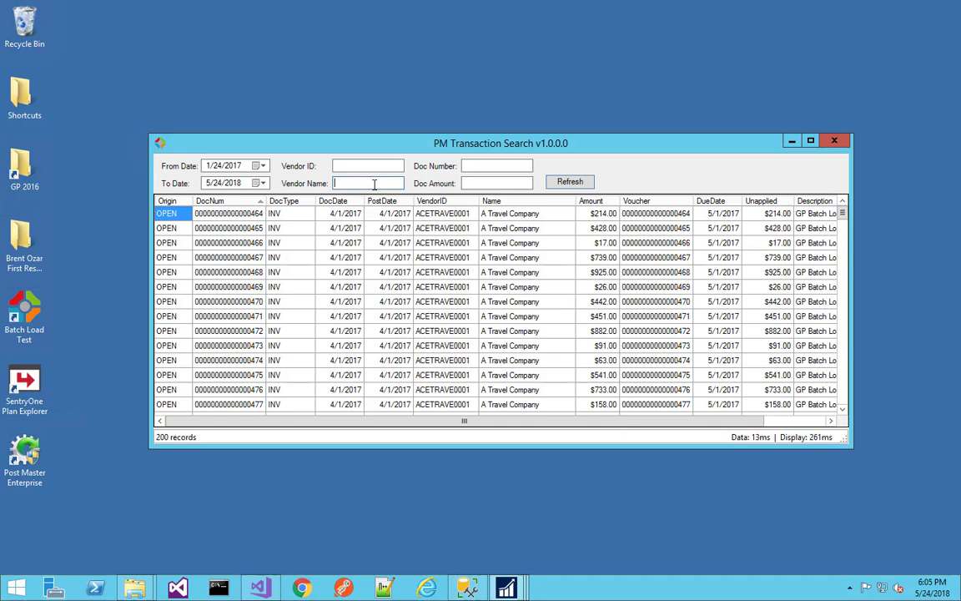
text(adv)
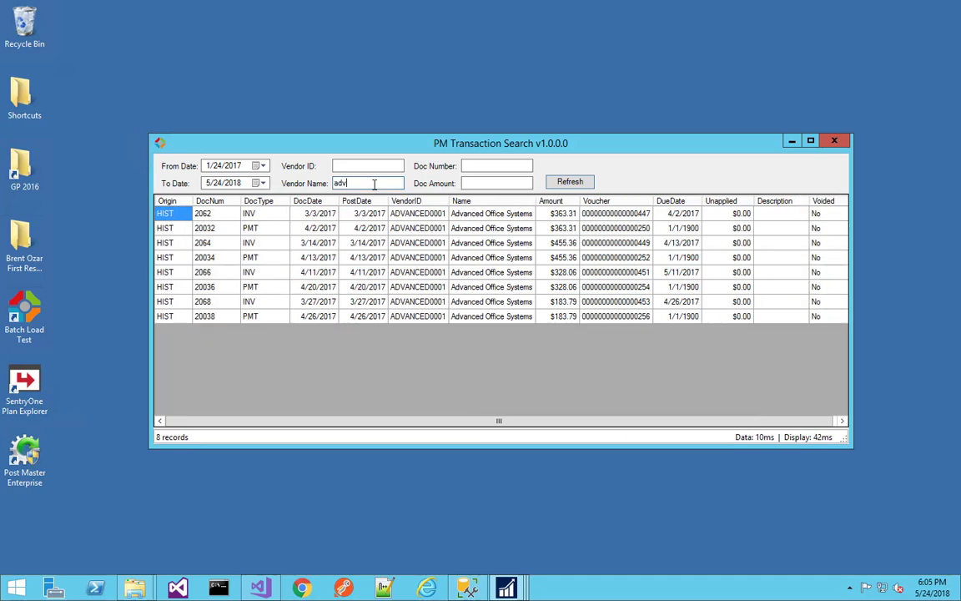
Sort the filtered transactions by document number, document date, amount and due date in turn, finishing with ascending amount
click(212, 202)
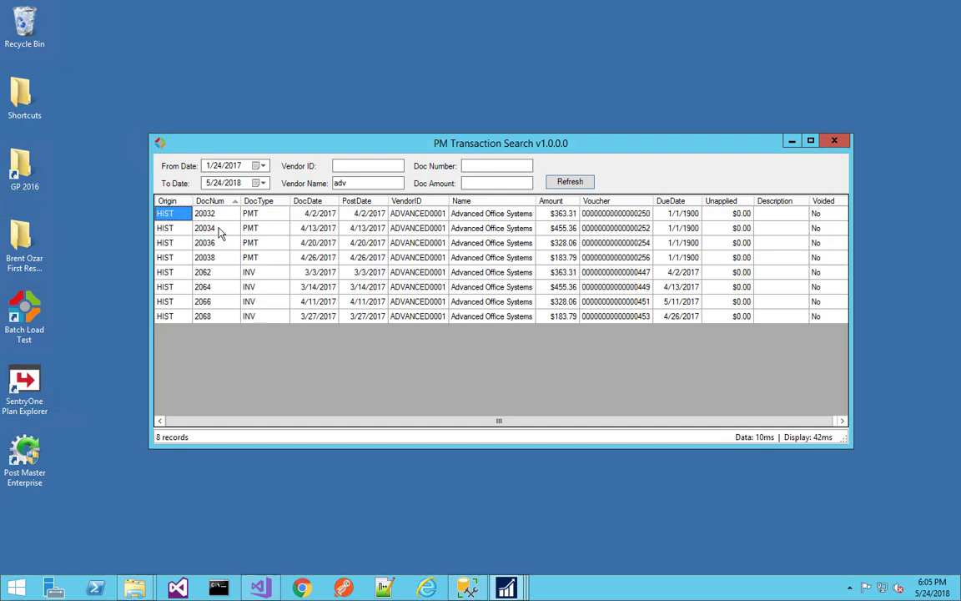
click(306, 202)
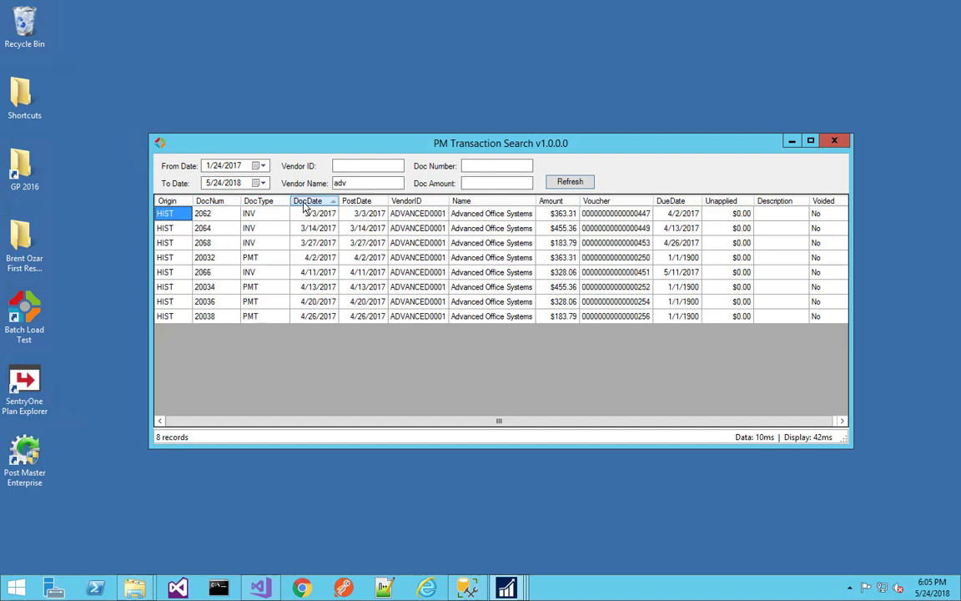
click(556, 202)
click(557, 201)
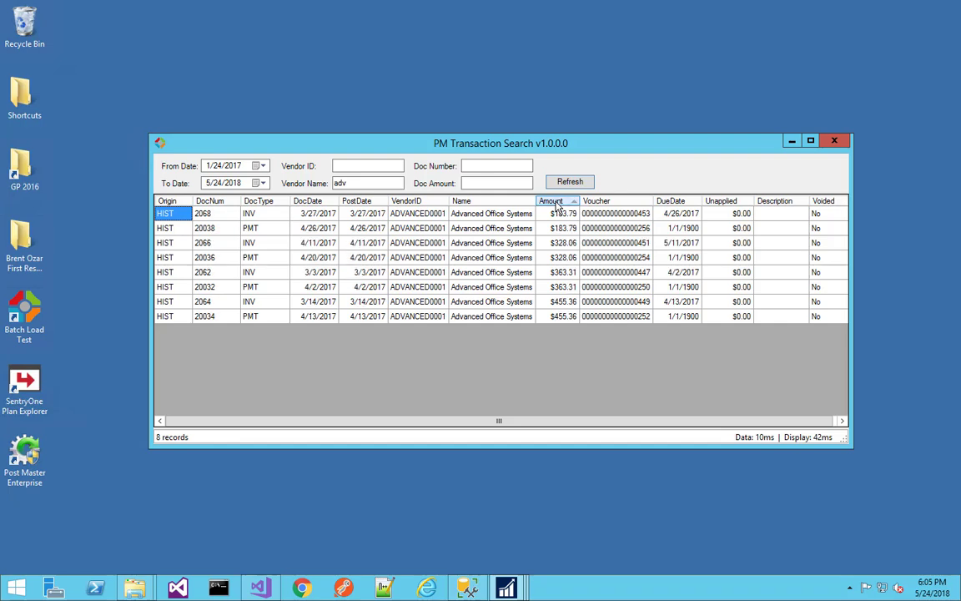
click(678, 202)
click(552, 202)
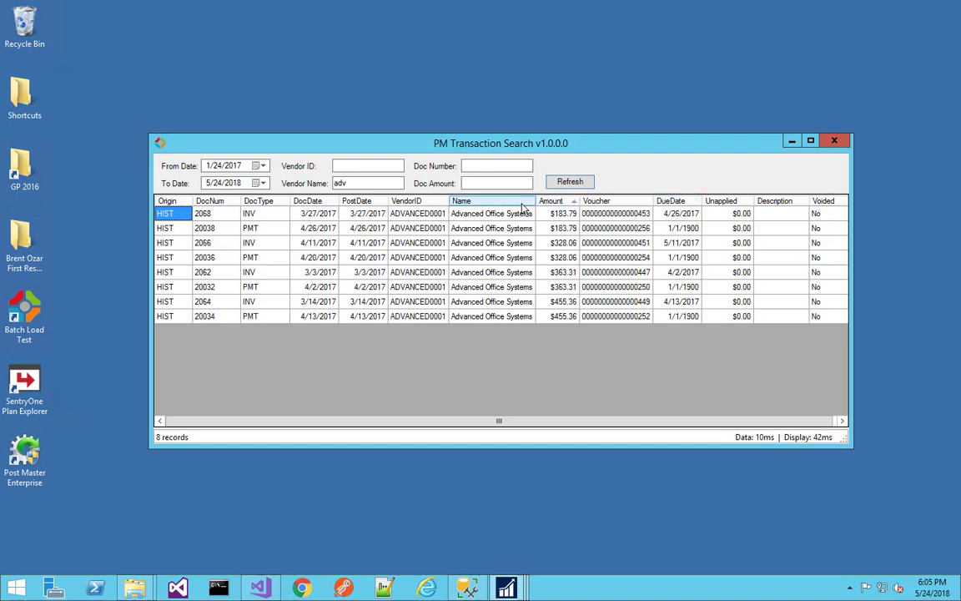
Move the VendorID column directly after Origin and the DocDate column directly after VendorID in the results grid
drag(421, 202, 214, 213)
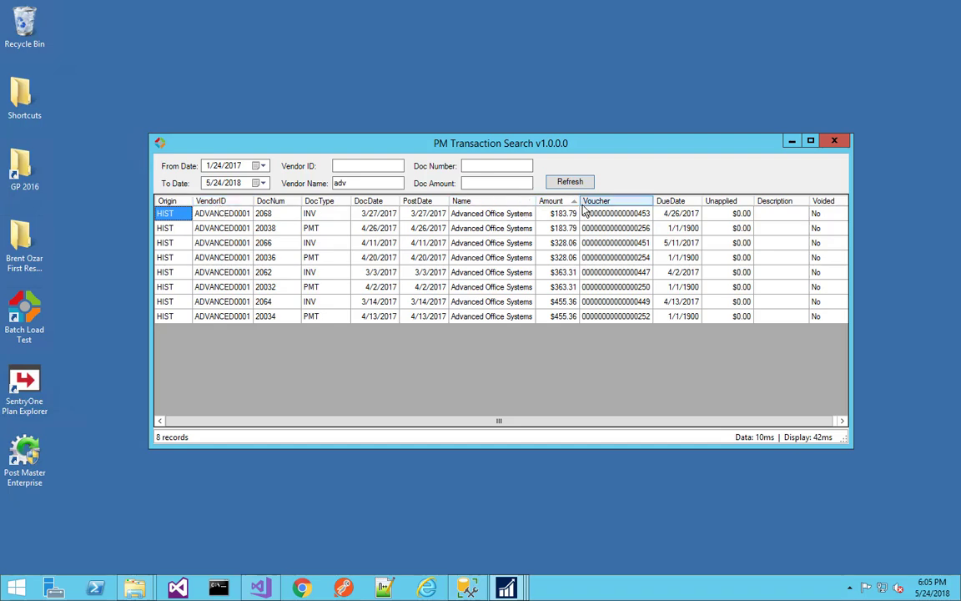
drag(682, 209, 272, 207)
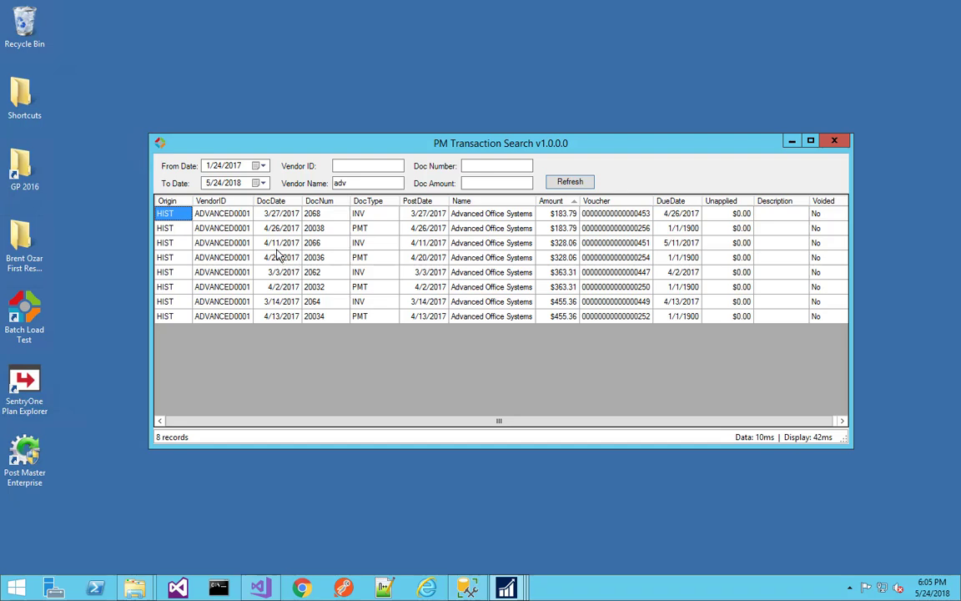
Limit the vendor search to the date range 1/1/2017 through 3/31/2017
click(234, 183)
key(Return)
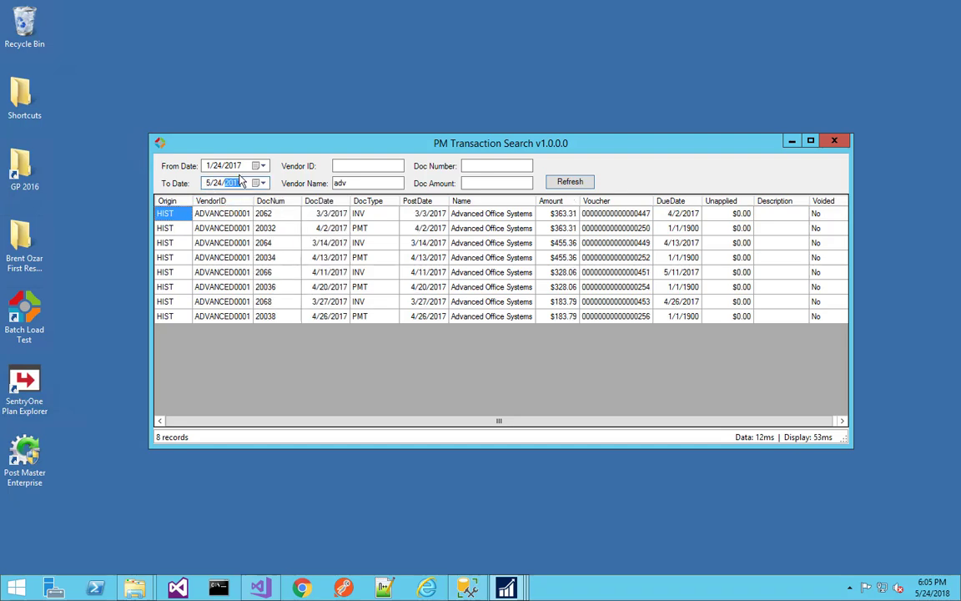
key(Down)
click(205, 183)
text(3)
click(216, 182)
text(31)
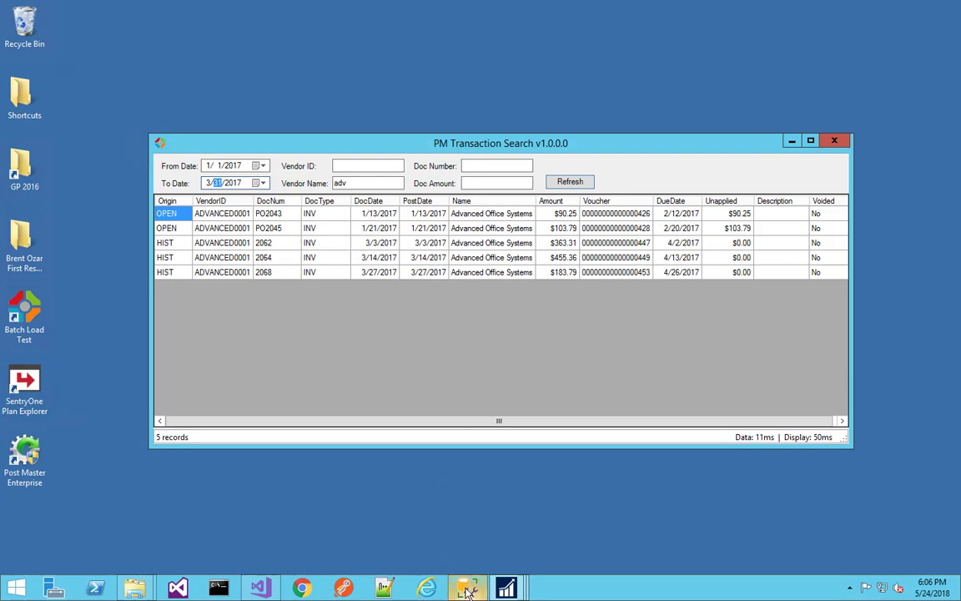
Switch to SQL Server Management Studio and highlight the TOP 200 clause in the SELECT statement of the csspPMTransactionSearch script
mouse_move(467, 589)
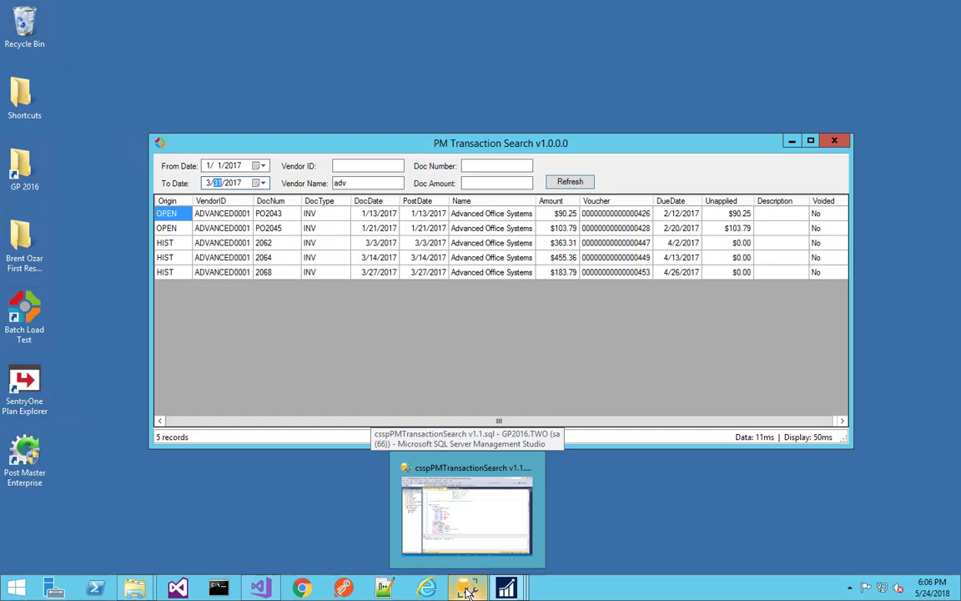
click(467, 589)
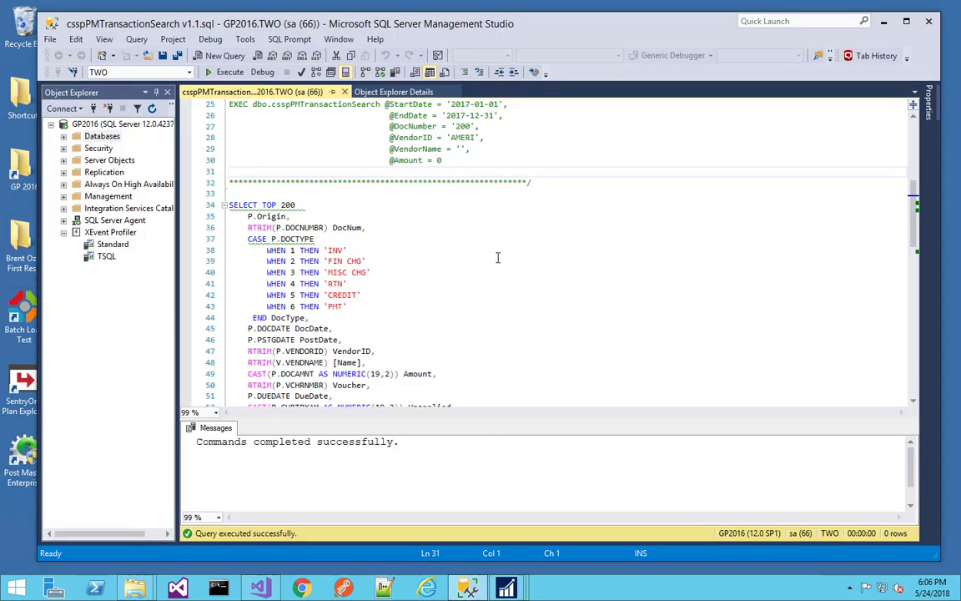
click(355, 209)
scroll(354, 209, down, 1)
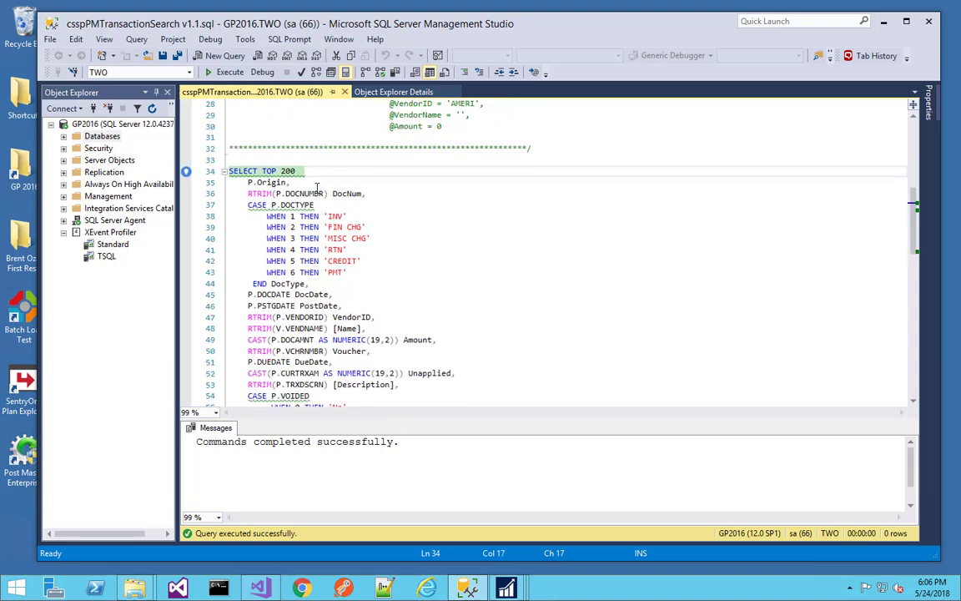
drag(230, 171, 307, 171)
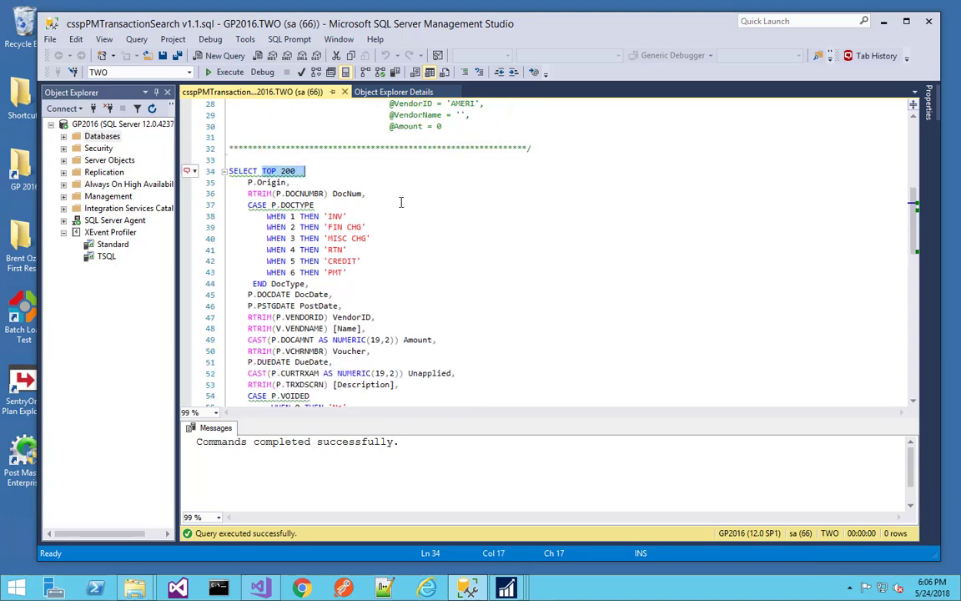
Change the label for document type 1 in the DOCTYPE CASE expression to 'Invoice'
scroll(387, 217, down, 1)
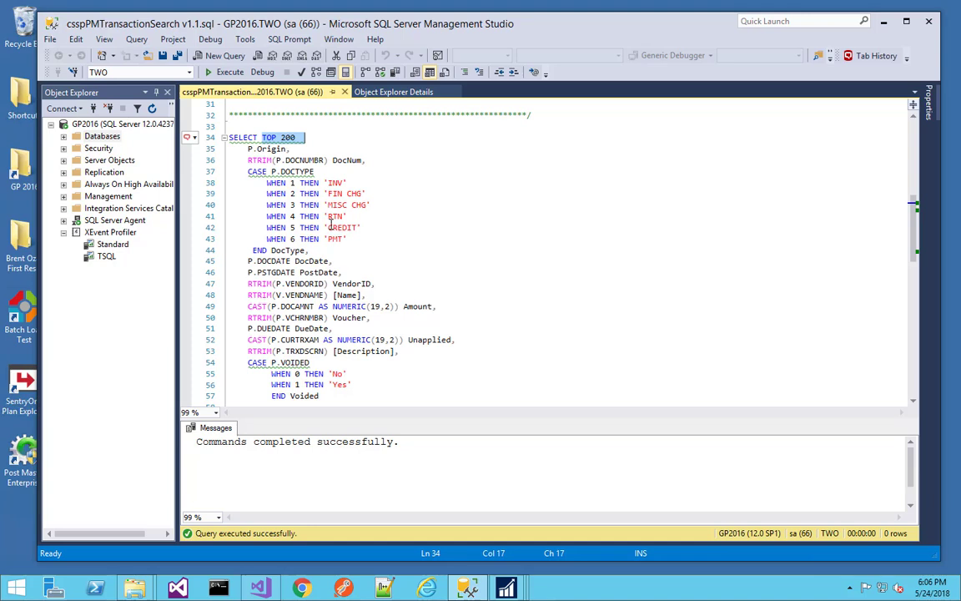
scroll(364, 250, down, 1)
scroll(363, 252, down, 1)
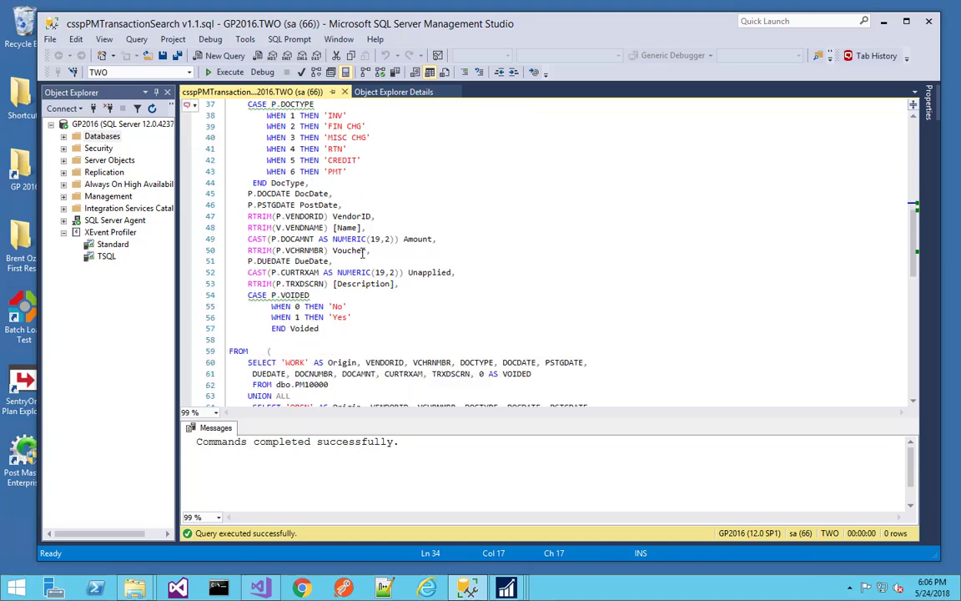
scroll(362, 252, up, 2)
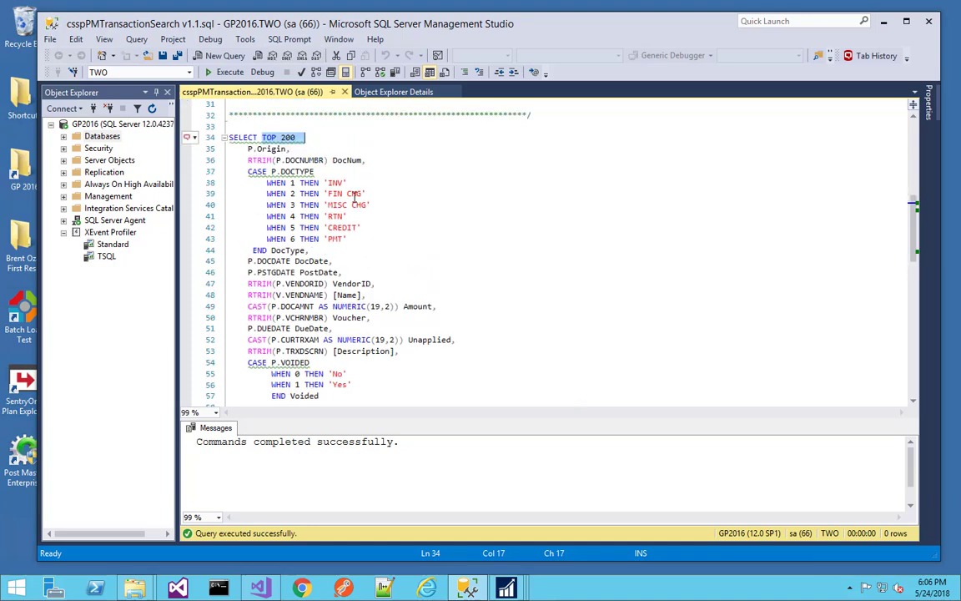
double_click(335, 182)
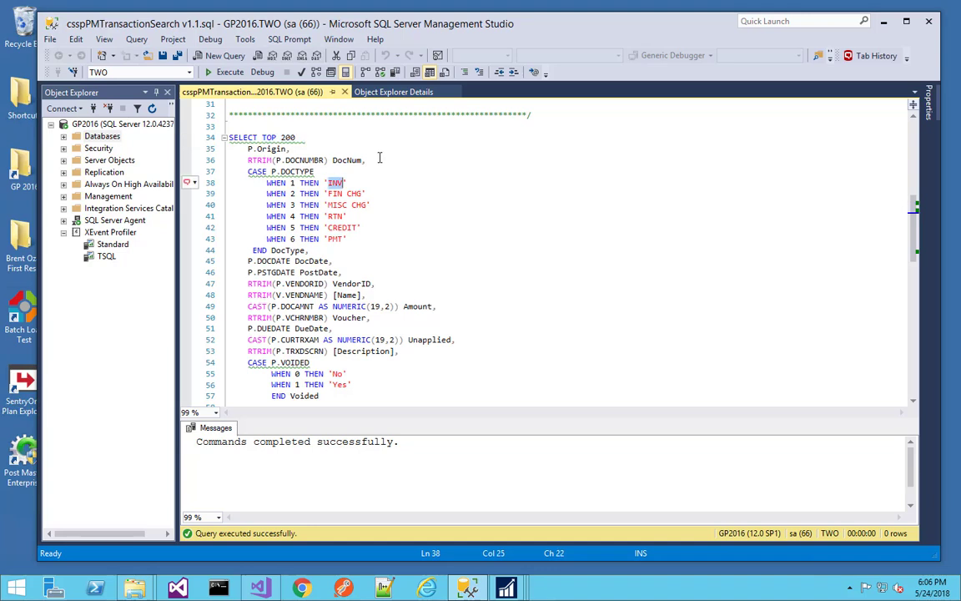
text(Invoice)
Change the label for document type 5 in the DOCTYPE CASE expression to 'Credit Memo'
key(Down)
key(Down)
key(Down)
key(Down)
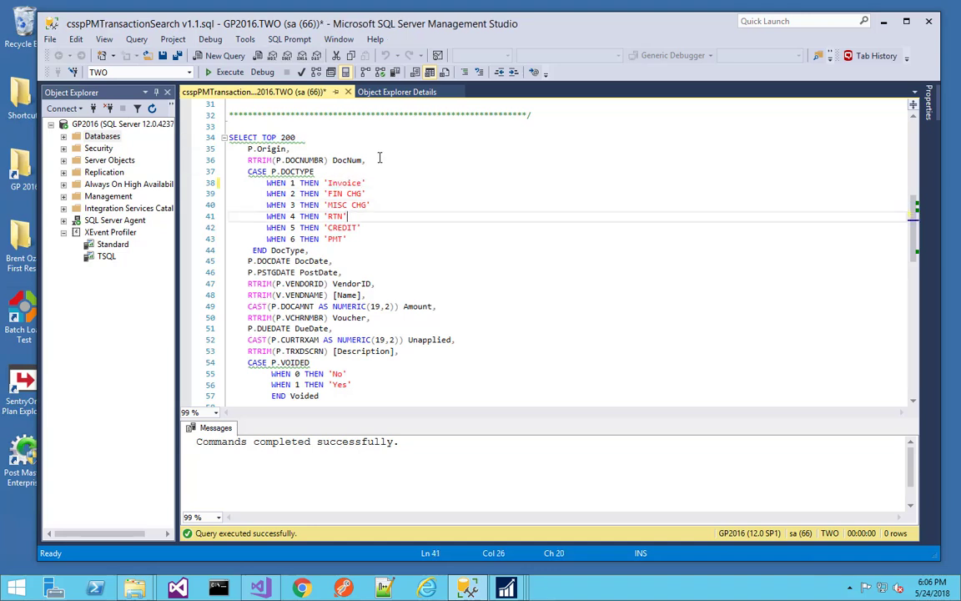
key(Left)
key(ctrl+shift+Left)
text(Credit Memo)
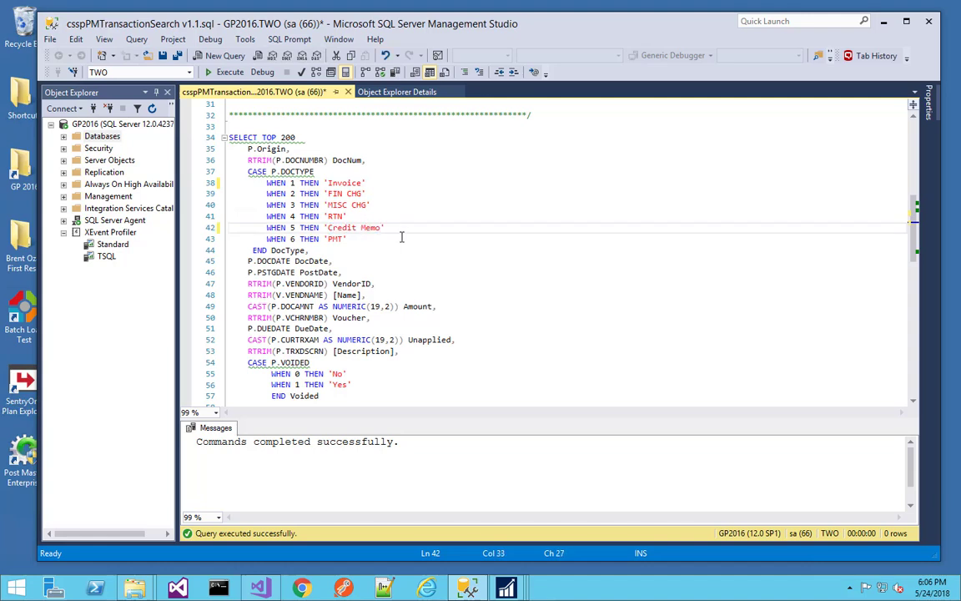
Rename the column alias of P.VENDORID to [ID] and the alias of V.VENDNAME to [VendorName]
double_click(360, 284)
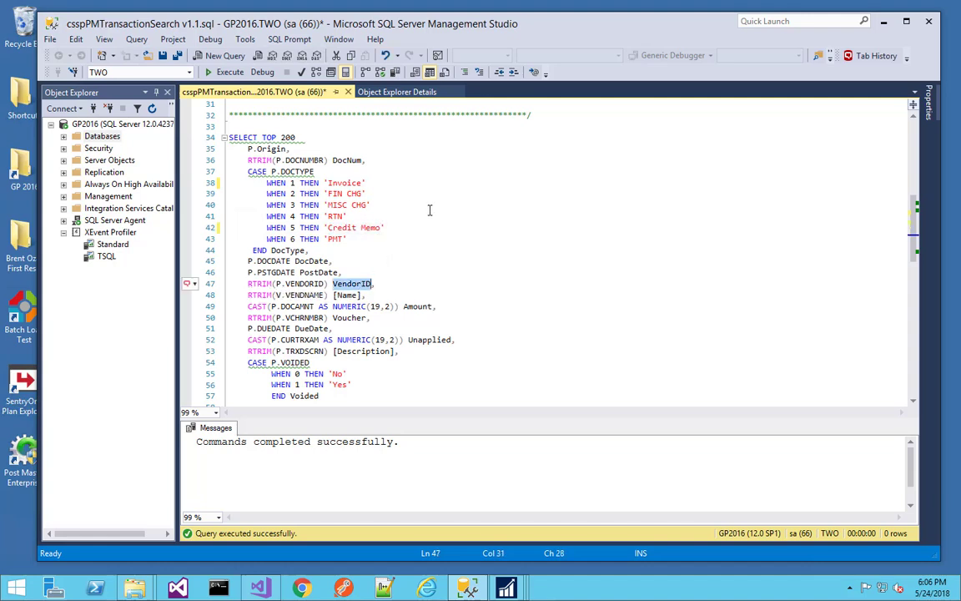
text([ID)
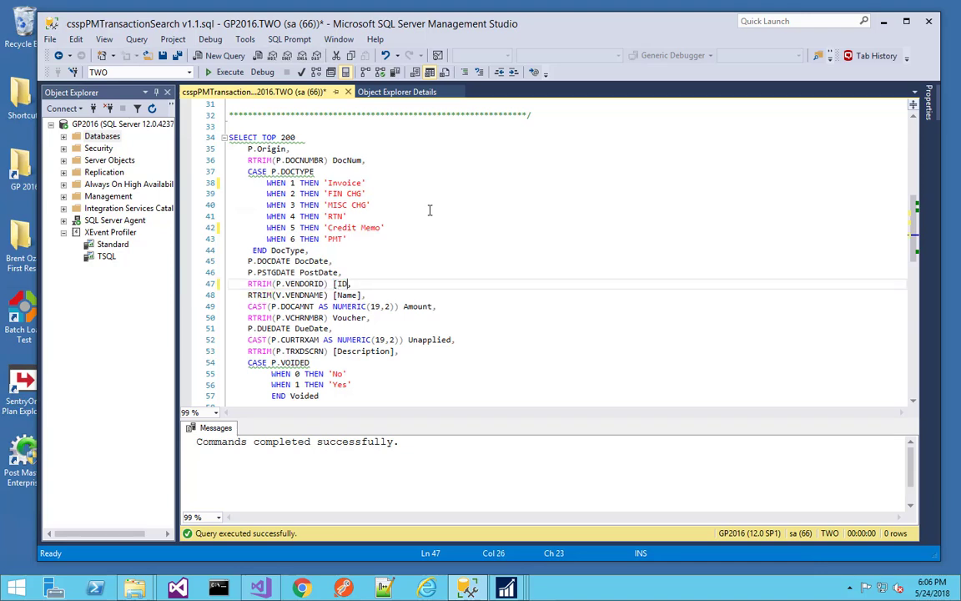
text(])
key(Down)
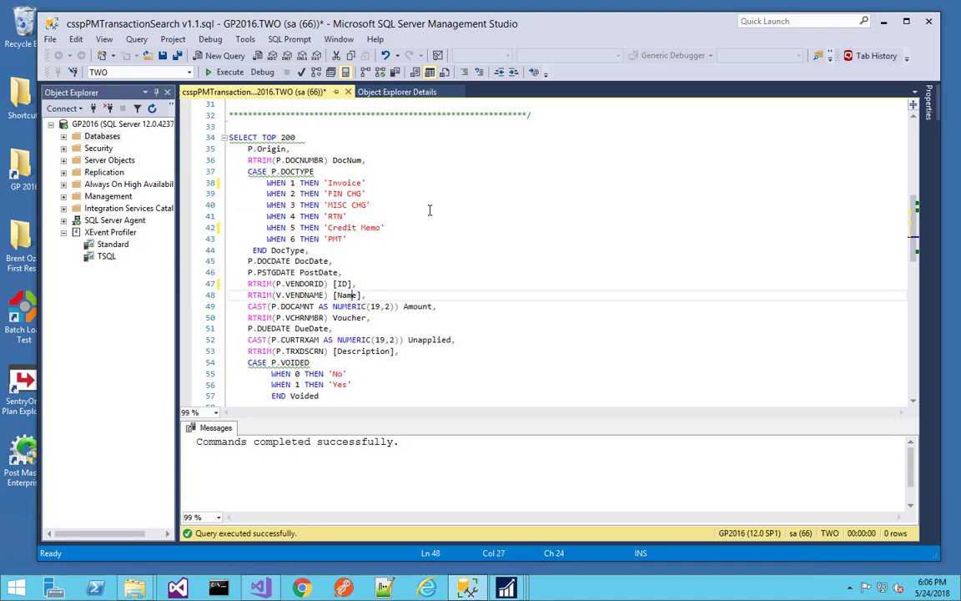
key(Right)
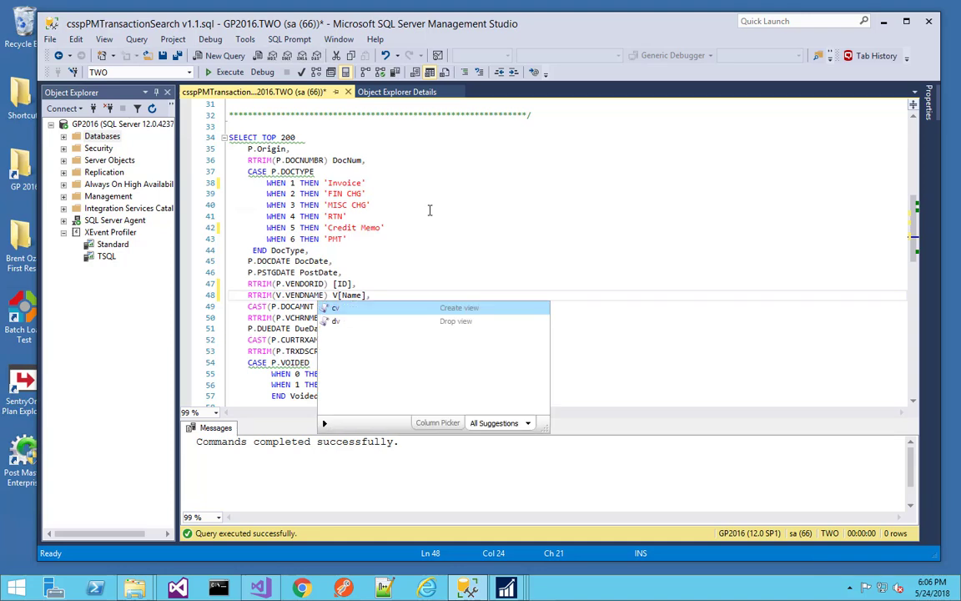
text(Vendor)
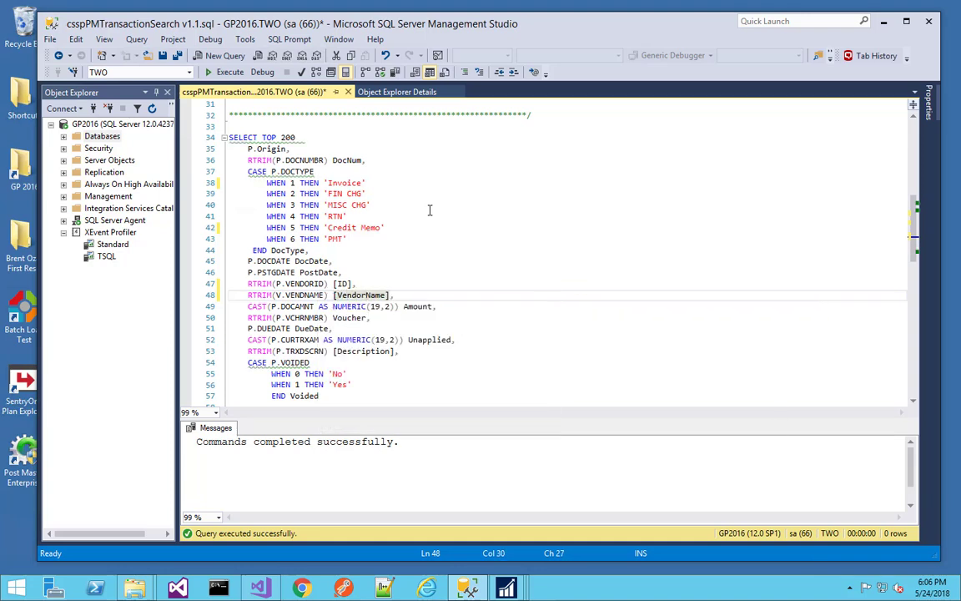
Execute the modified procedure script, then switch to PM Transaction Search, refresh the results and select the first row's DocType
key(F5)
click(883, 21)
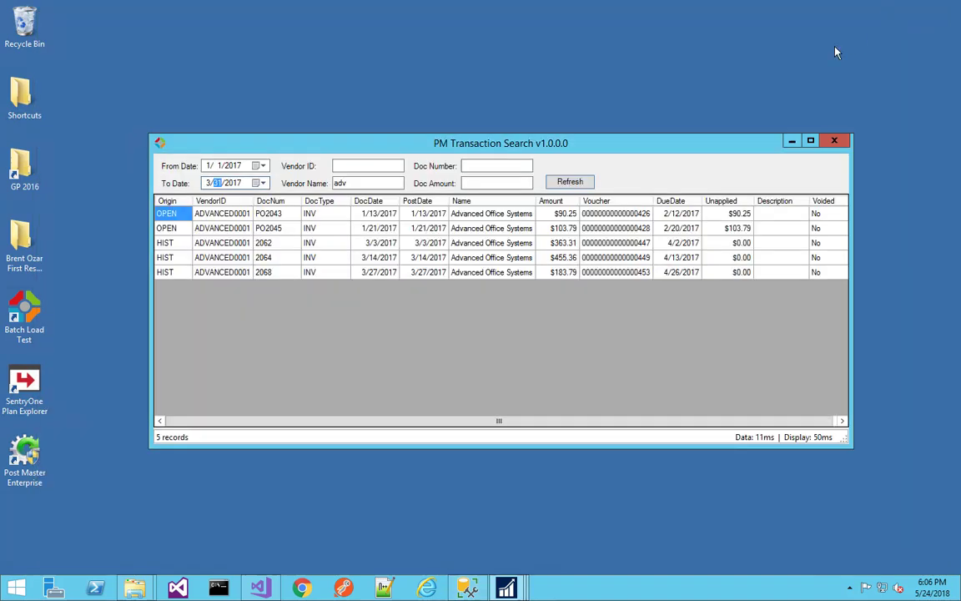
click(567, 183)
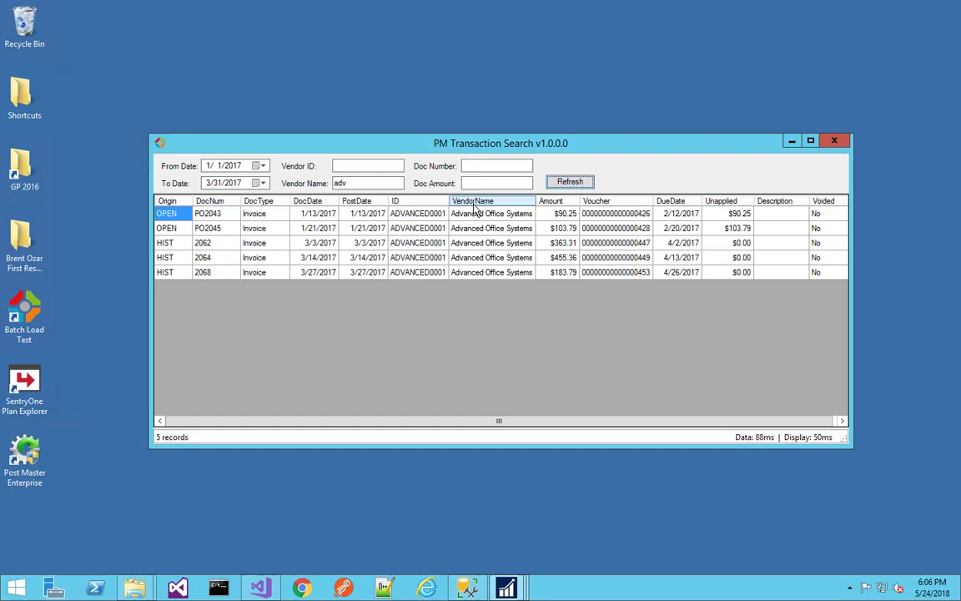
click(265, 216)
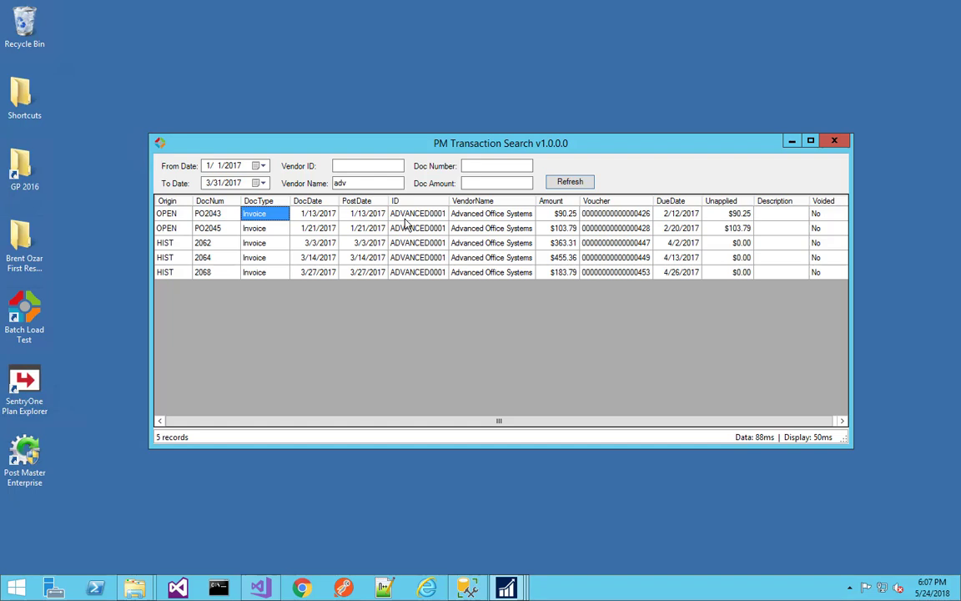
Clear the Vendor Name filter in the transaction search
double_click(342, 183)
key(BackSpace)
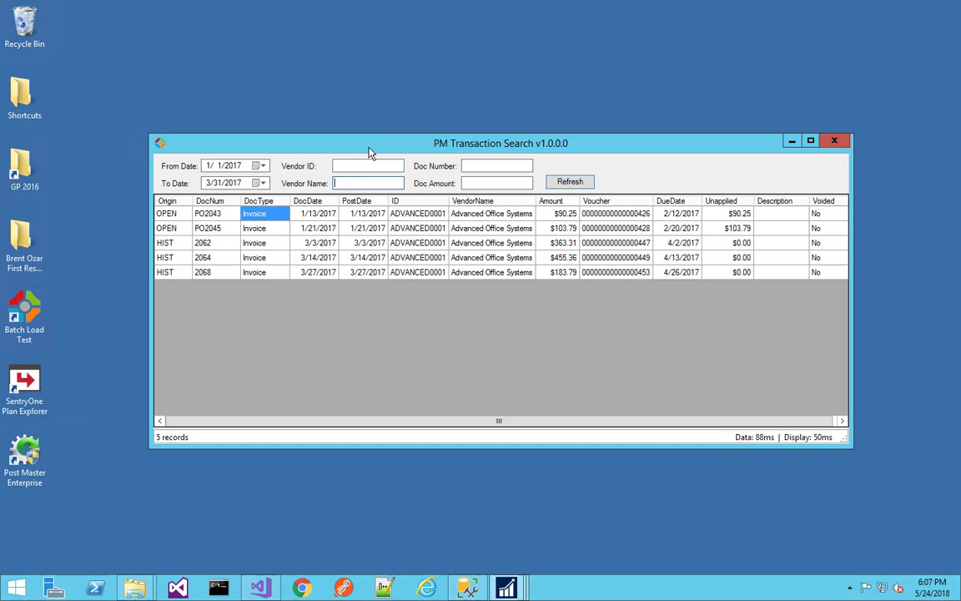